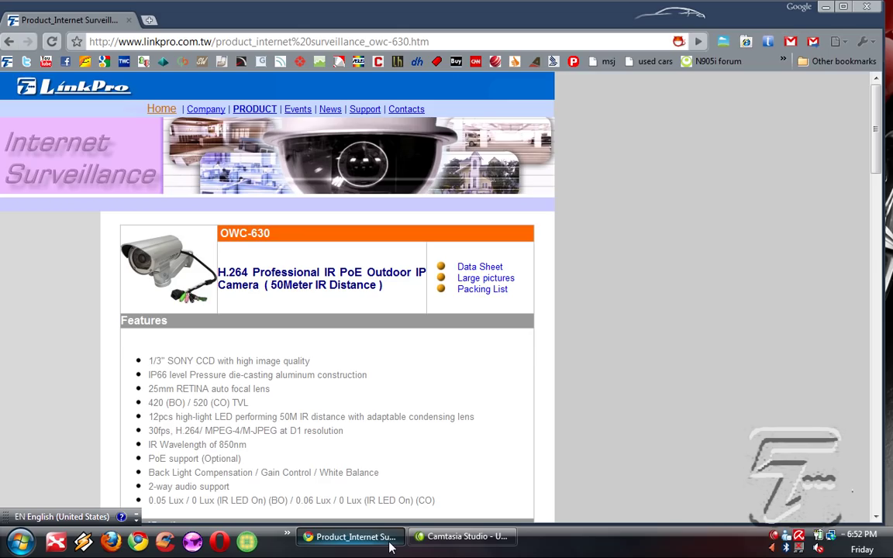
pyautogui.click(391, 546)
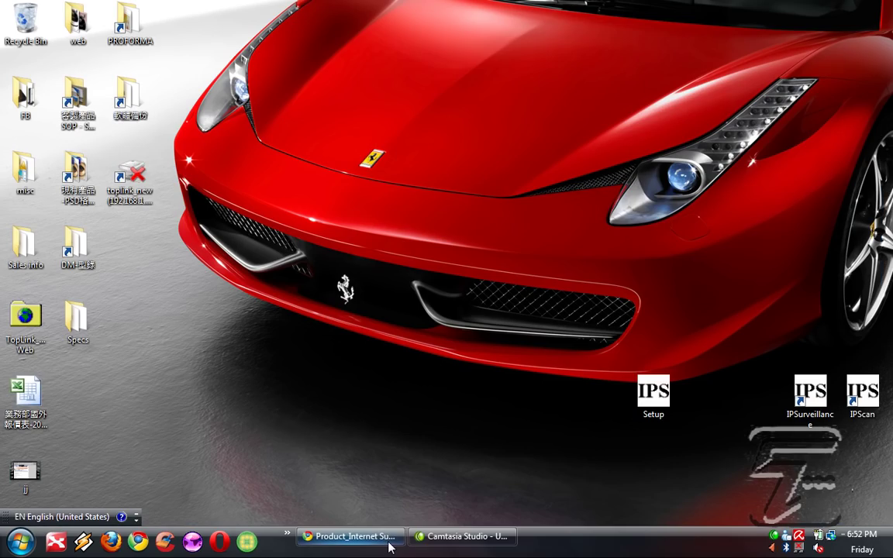
pyautogui.click(674, 389)
pyautogui.doubleClick(674, 389)
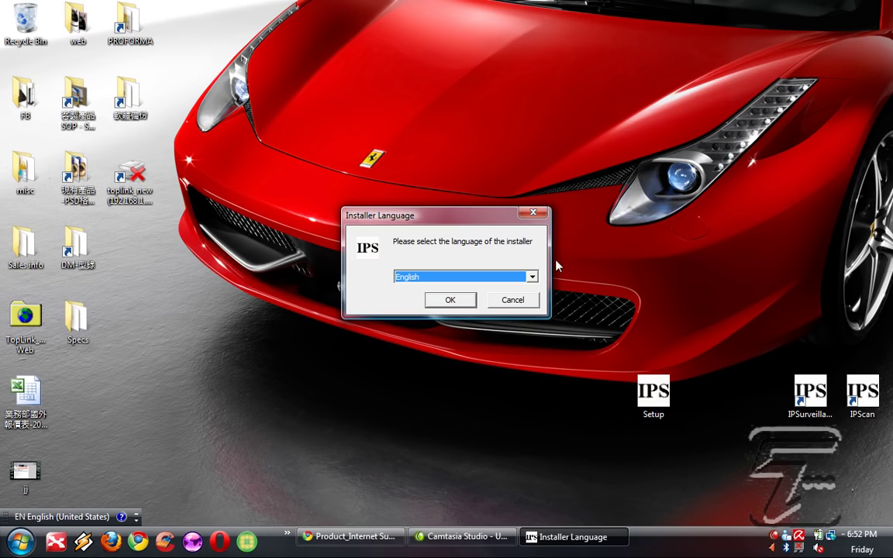
pyautogui.click(502, 301)
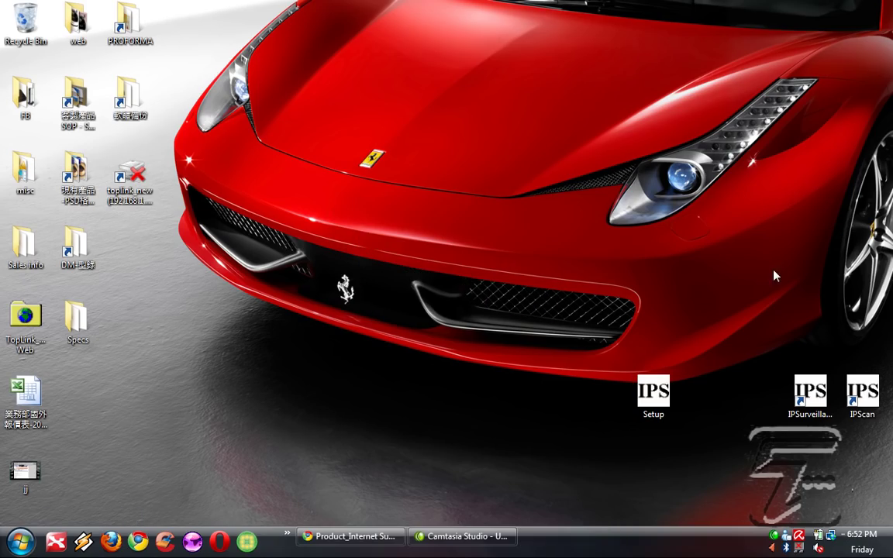
# - Launch IP Scan Utility and scan the network to find the camera at 192.168.1.2
pyautogui.doubleClick(875, 417)
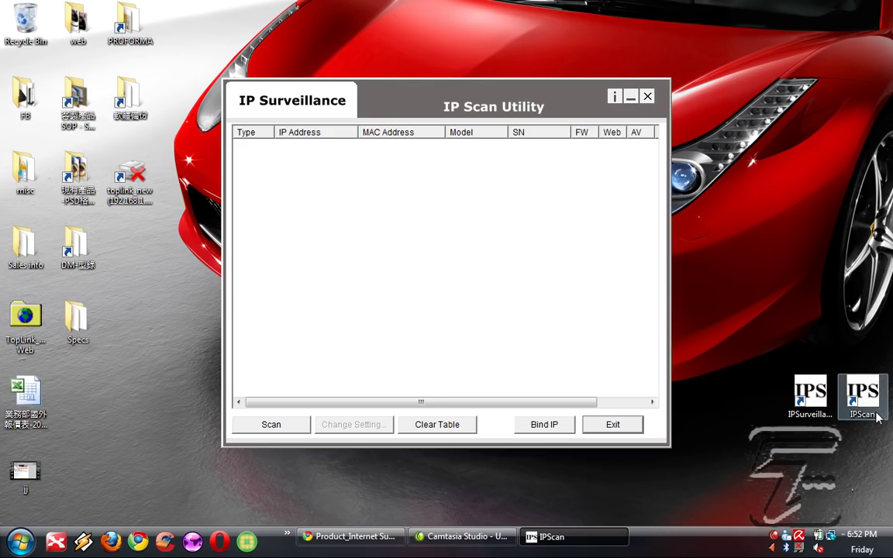
pyautogui.click(278, 426)
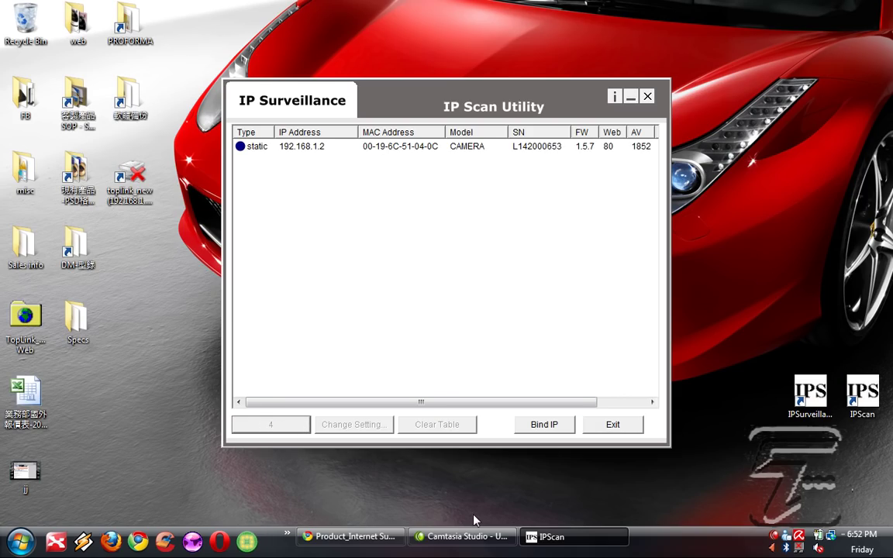
# - Start the IPSurveillance NVR and show its empty camera node list
pyautogui.click(815, 404)
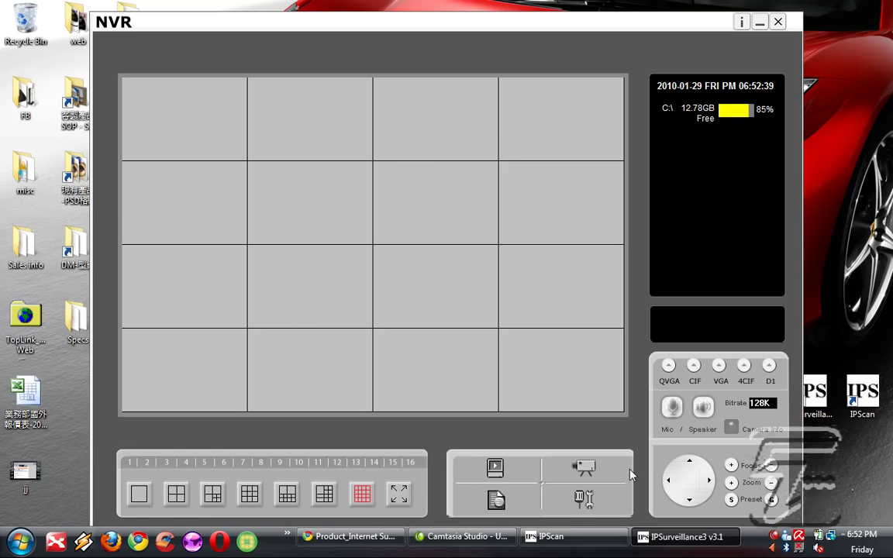
pyautogui.click(584, 466)
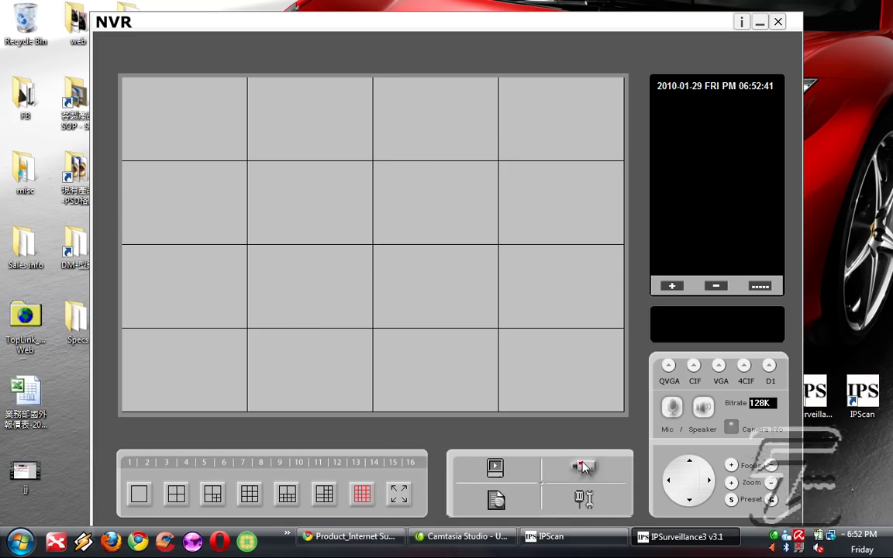
# - Add node 'owc 630' at IP 192.168.1.2 with the camera's login ID and password
pyautogui.click(672, 286)
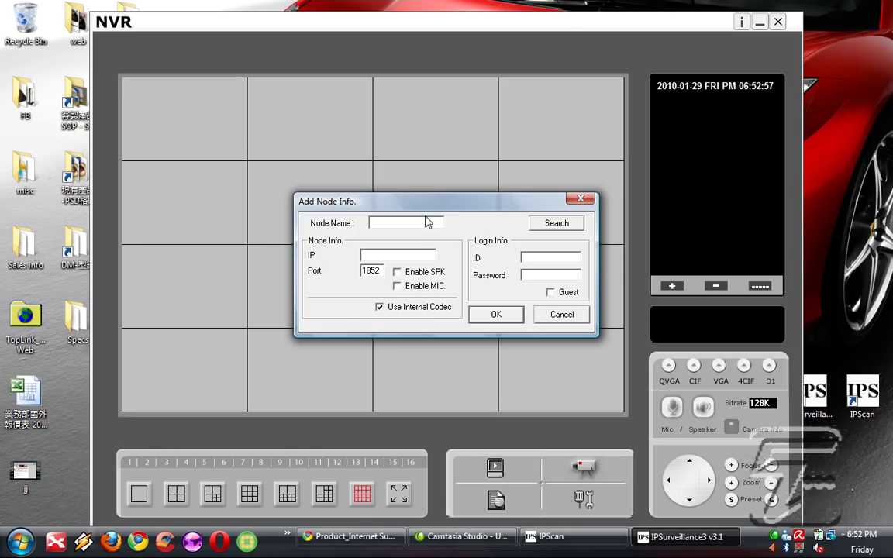
pyautogui.click(451, 221)
pyautogui.write('o')
pyautogui.write('wc 630')
pyautogui.click(430, 254)
pyautogui.write('192')
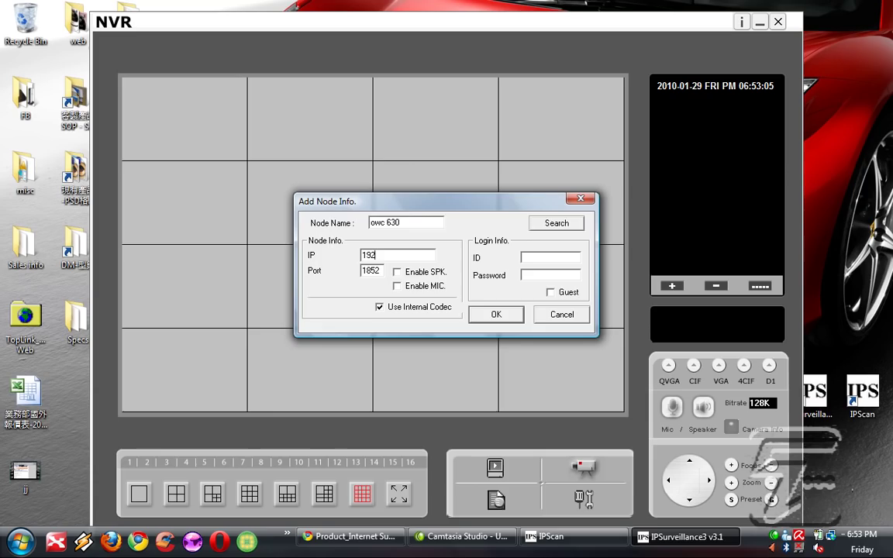
pyautogui.write('.168.')
pyautogui.write('1.2')
pyautogui.click(573, 256)
pyautogui.write('ro')
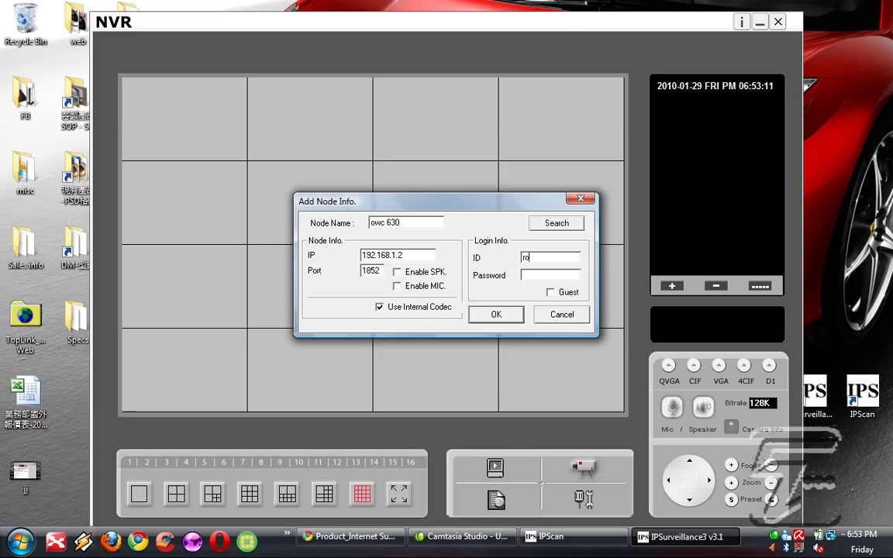
pyautogui.write('ot')
pyautogui.press('Tab')
pyautogui.click(493, 315)
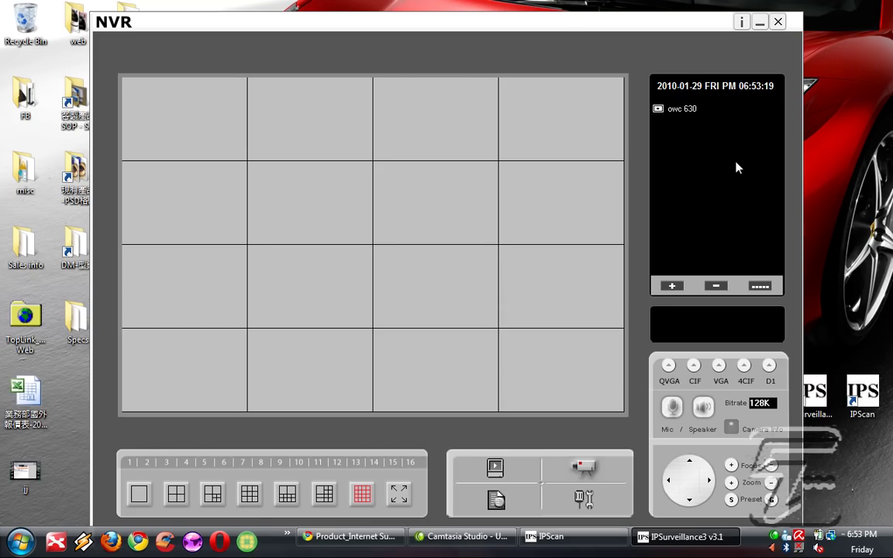
# - Expand the owc 630 node and stream its CH #1 camera in the first grid tile
pyautogui.click(678, 113)
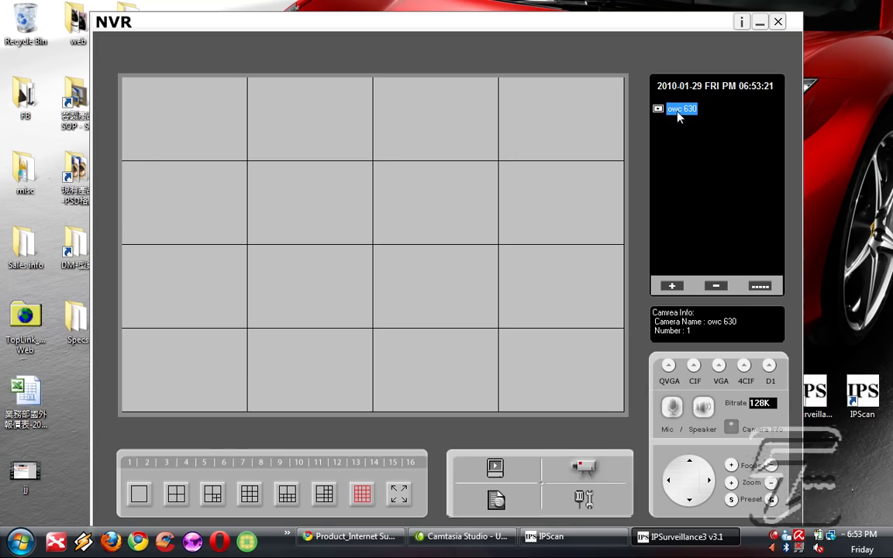
pyautogui.click(657, 109)
pyautogui.doubleClick(674, 123)
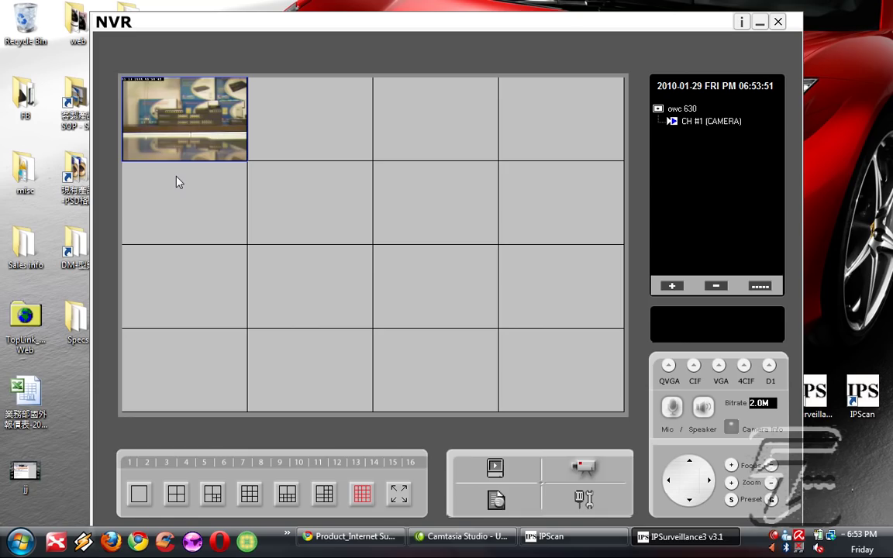
pyautogui.click(136, 501)
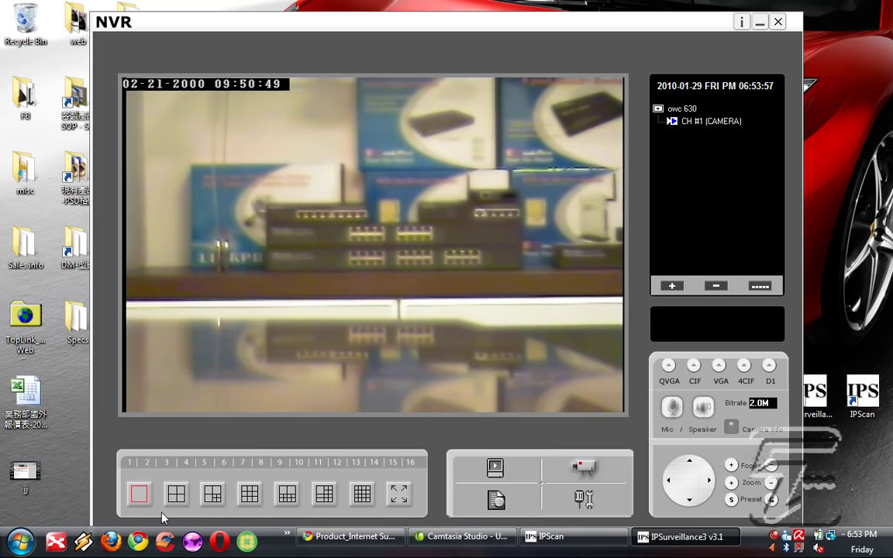
pyautogui.click(176, 493)
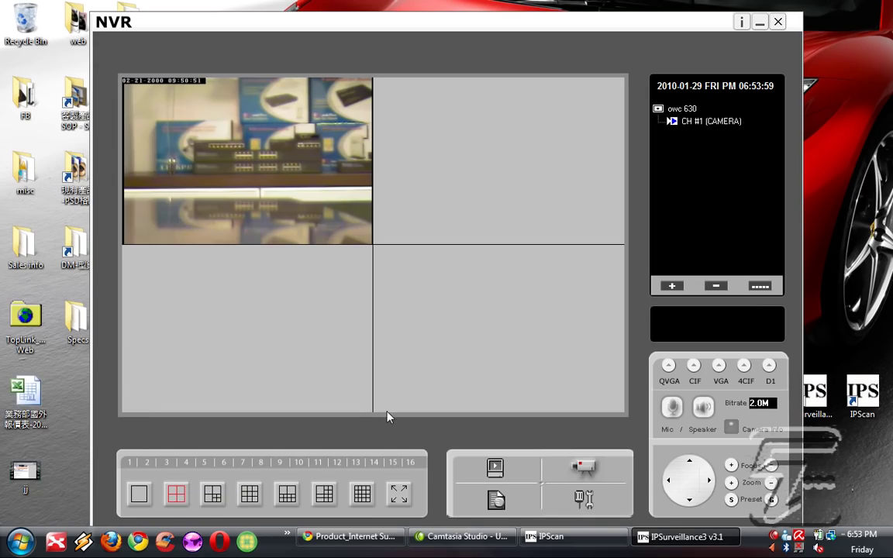
pyautogui.click(368, 500)
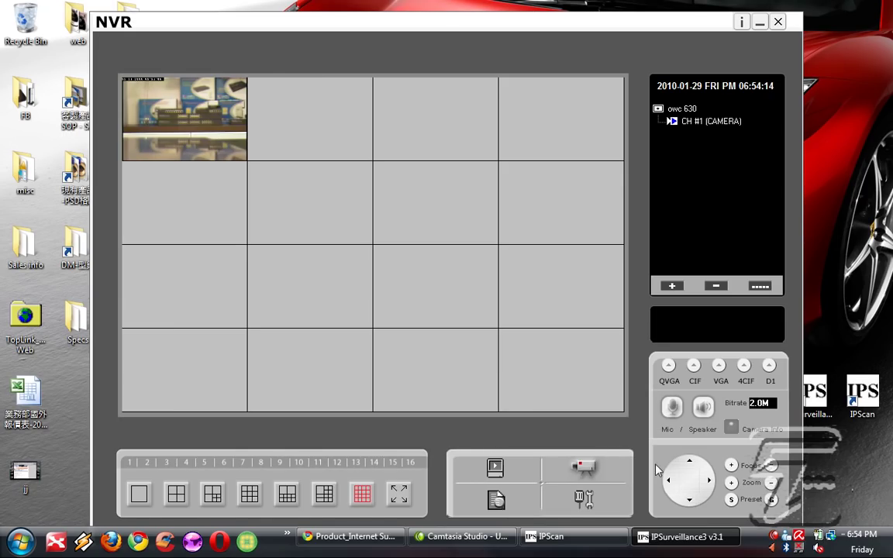
pyautogui.click(584, 500)
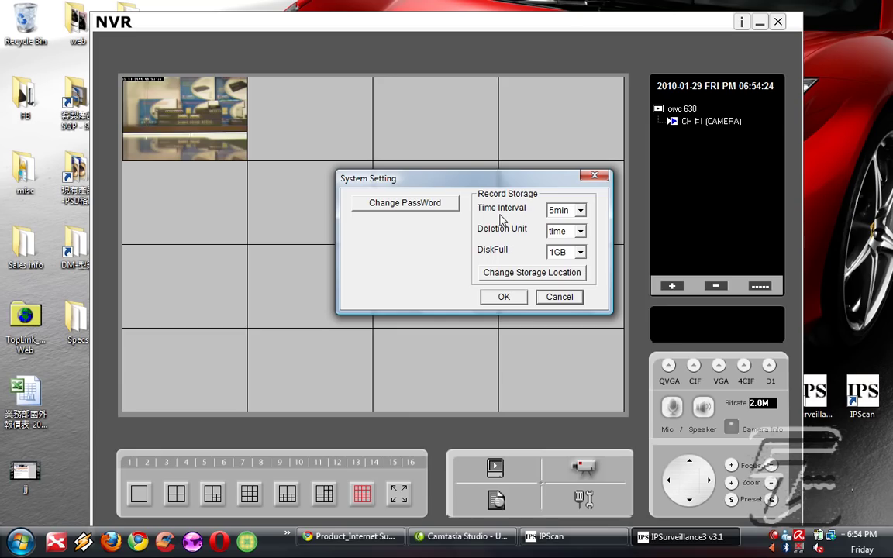
pyautogui.click(563, 211)
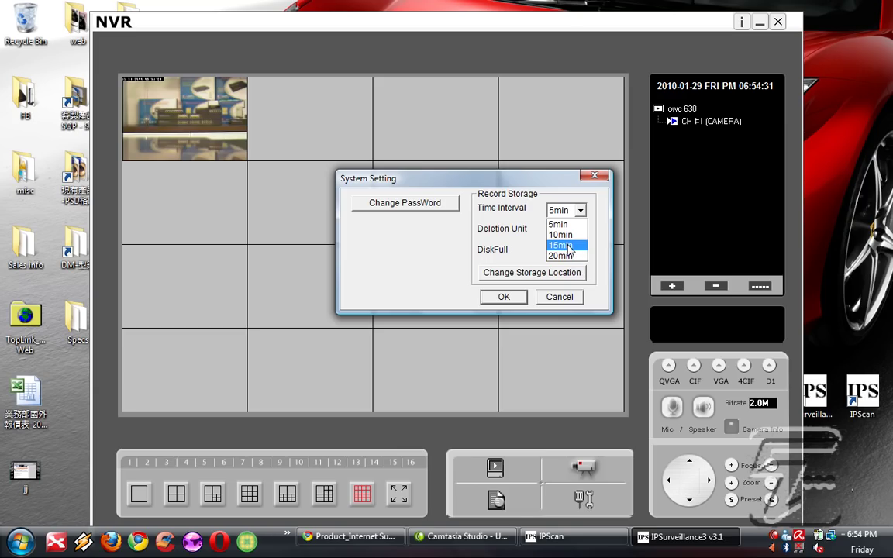
pyautogui.click(519, 236)
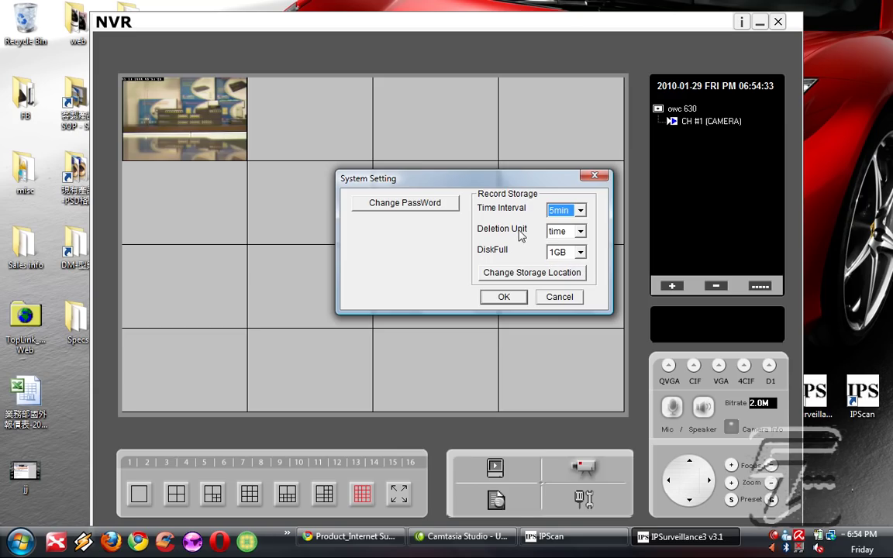
pyautogui.click(563, 233)
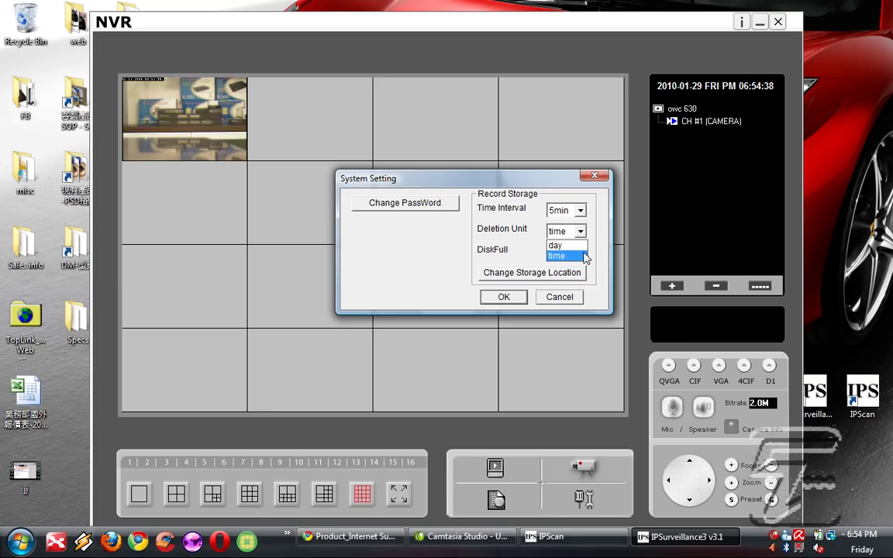
pyautogui.click(410, 239)
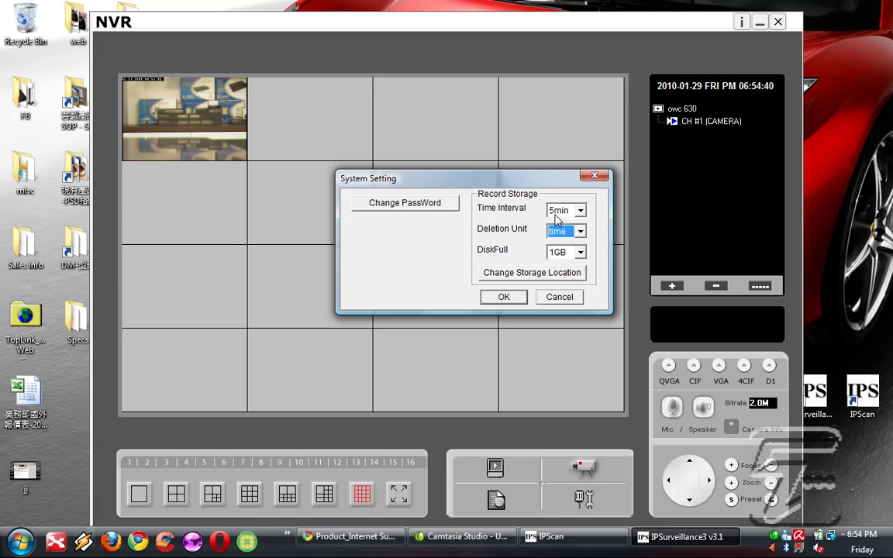
pyautogui.click(565, 251)
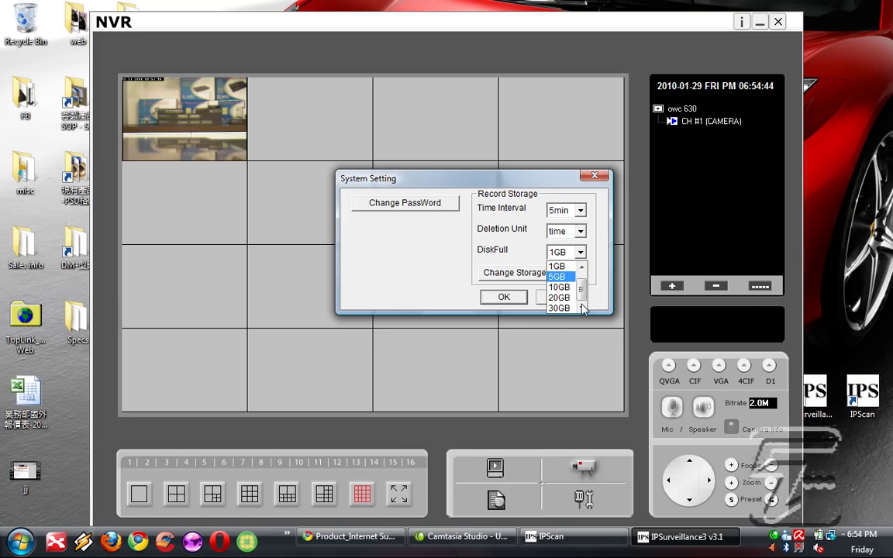
pyautogui.click(437, 293)
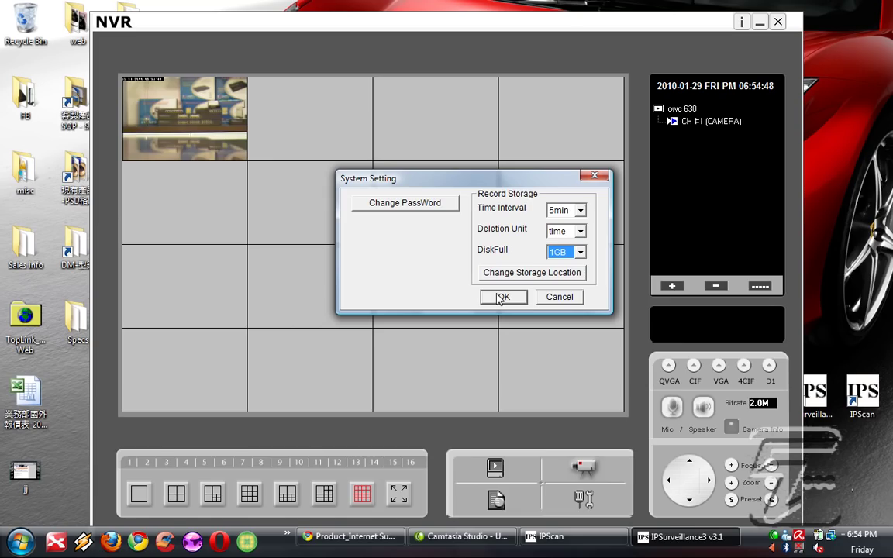
pyautogui.click(556, 297)
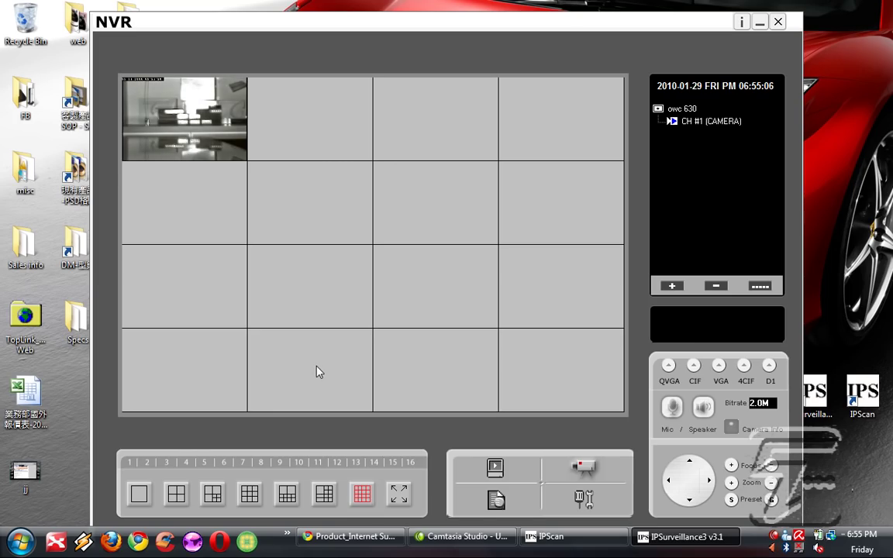
# - Switch to the single-screen layout so the owc 630 night view fills the display
pyautogui.click(152, 488)
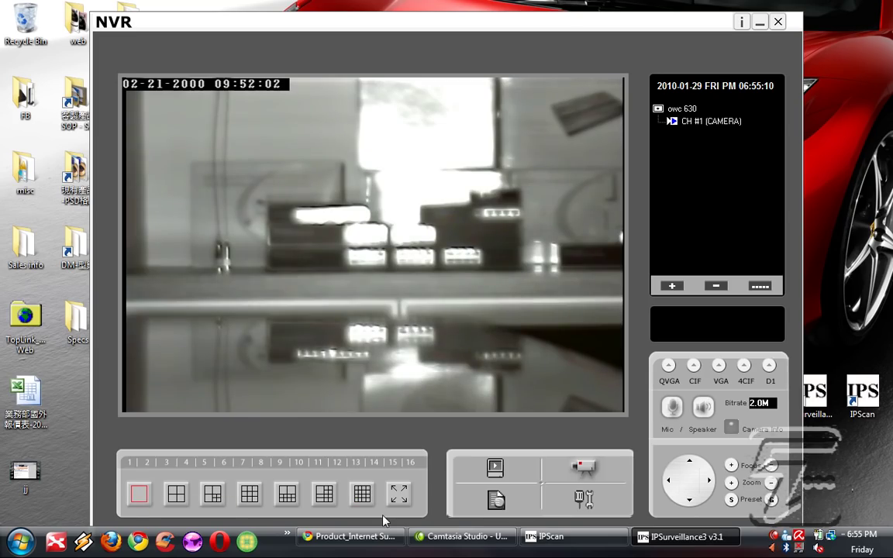